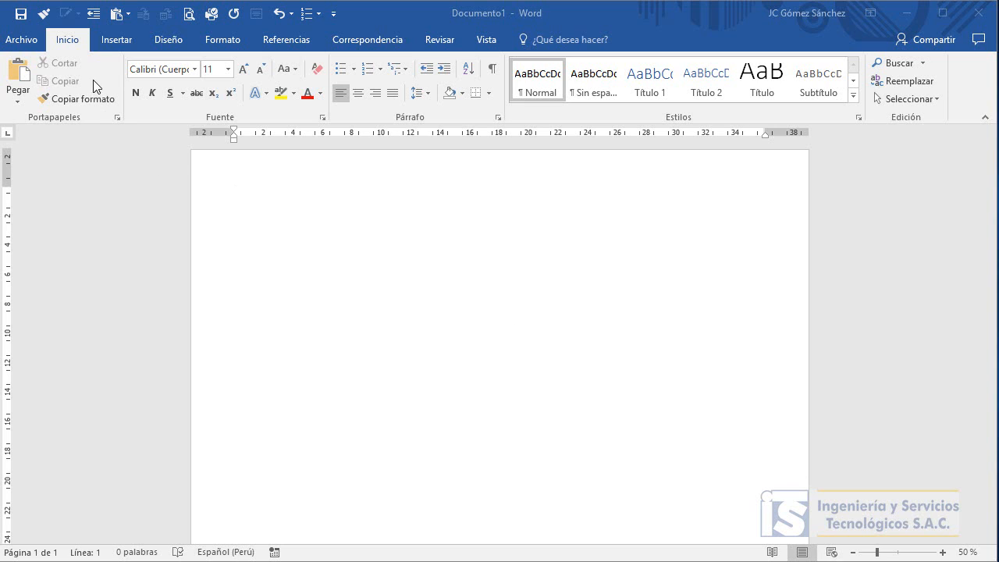
Insert an Organigrama SmartArt graphic from the Jerarquía category into the document.
click(115, 41)
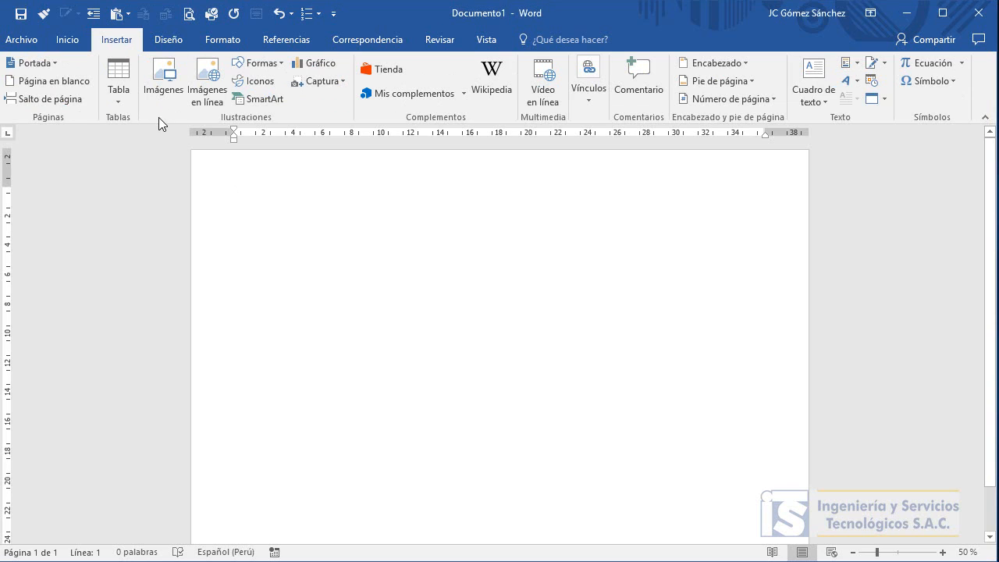
click(270, 100)
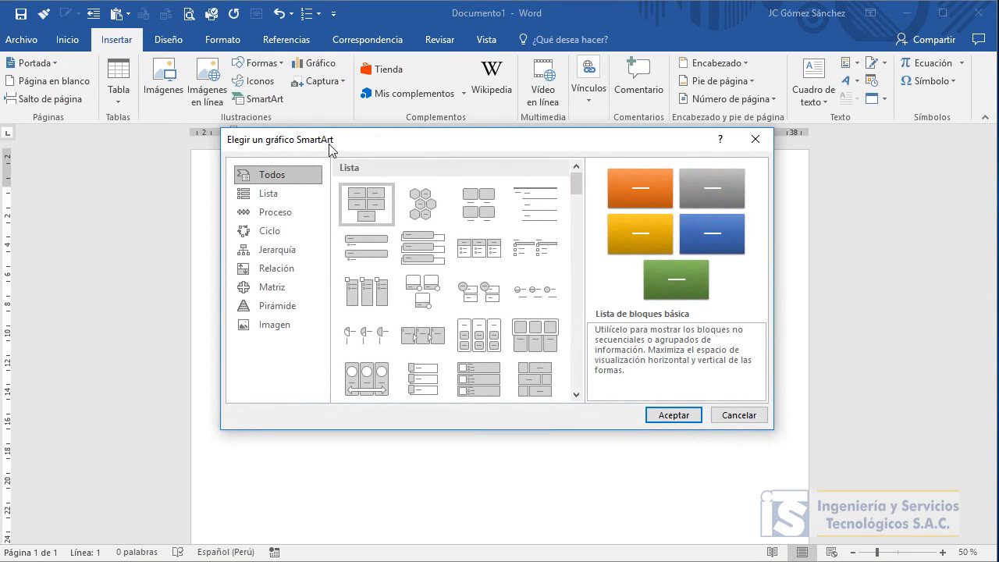
drag(328, 140, 338, 192)
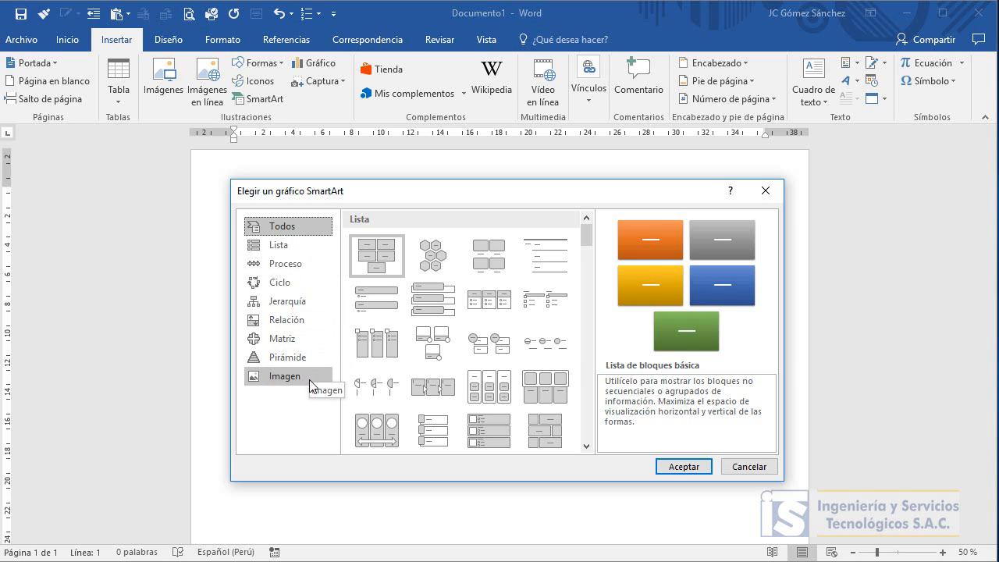
click(301, 308)
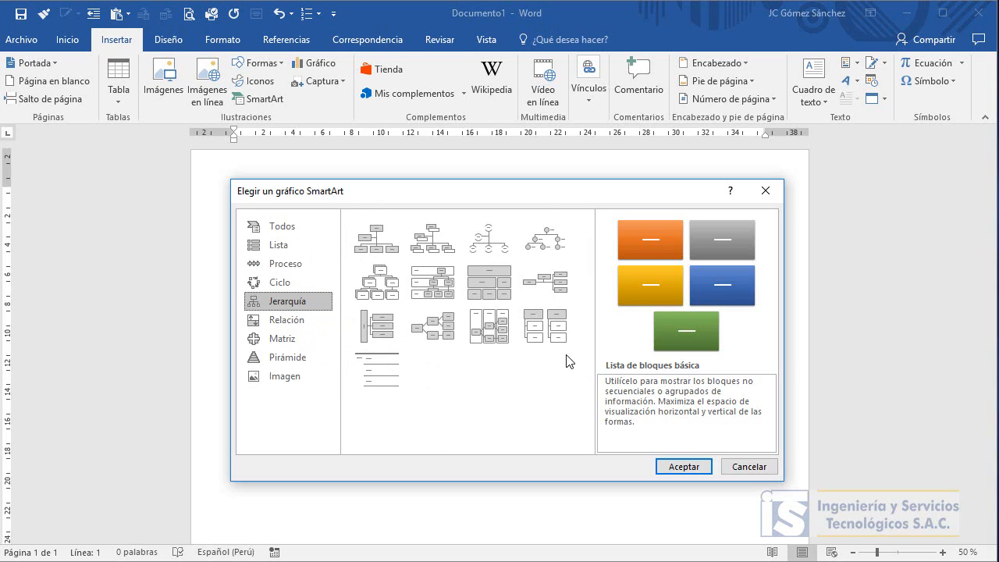
click(378, 242)
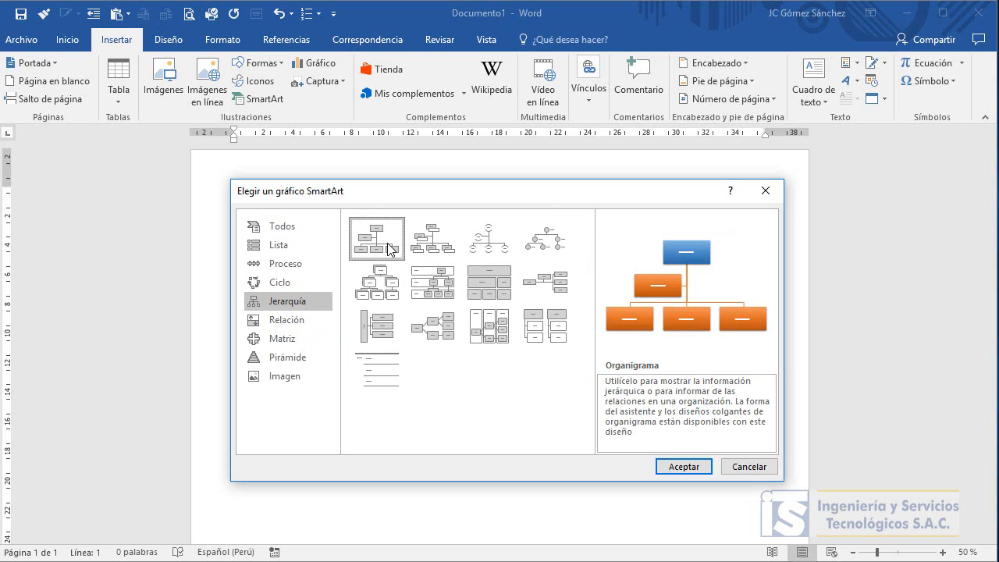
click(684, 467)
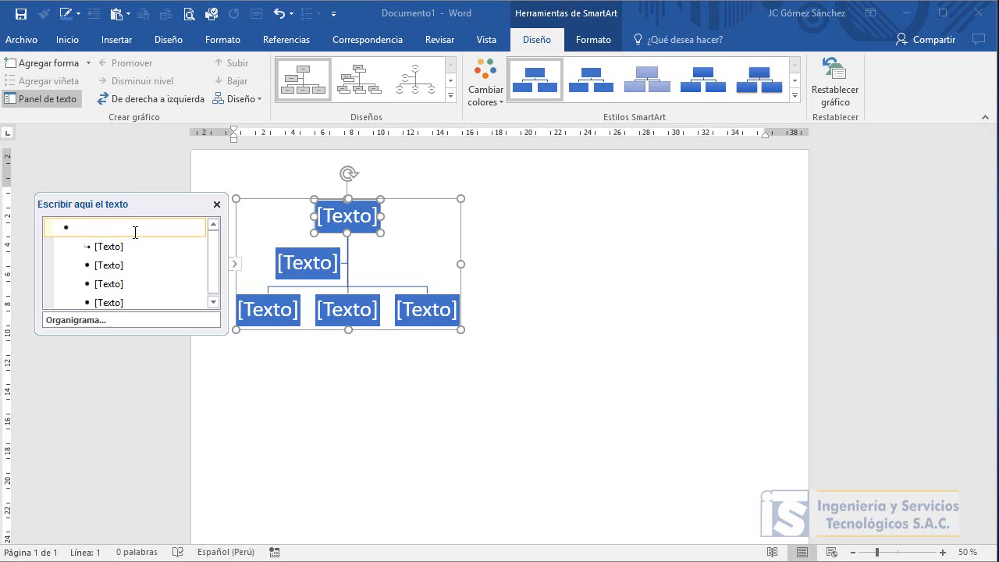
Delete the assistant shape from the organization chart.
click(311, 252)
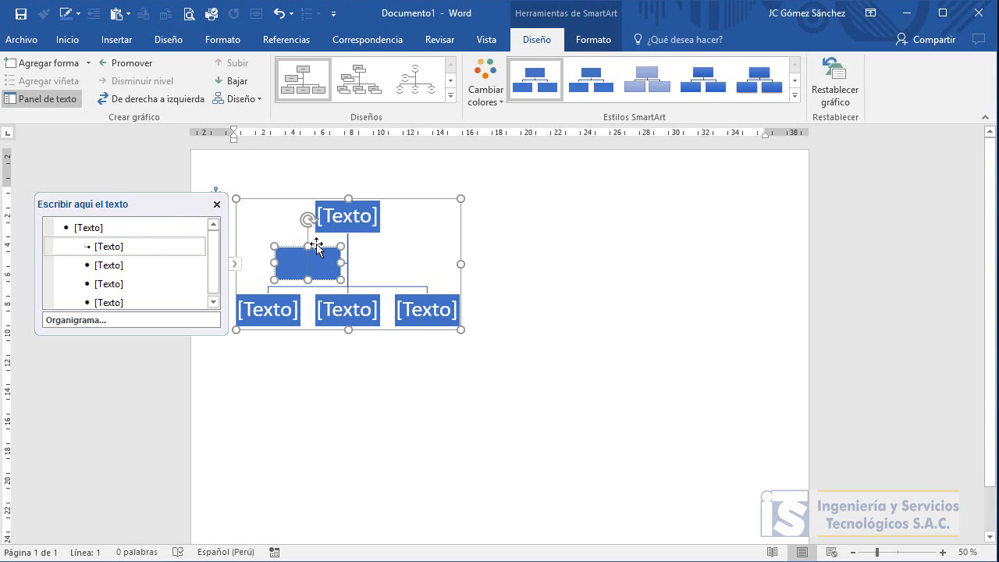
click(316, 246)
key(Delete)
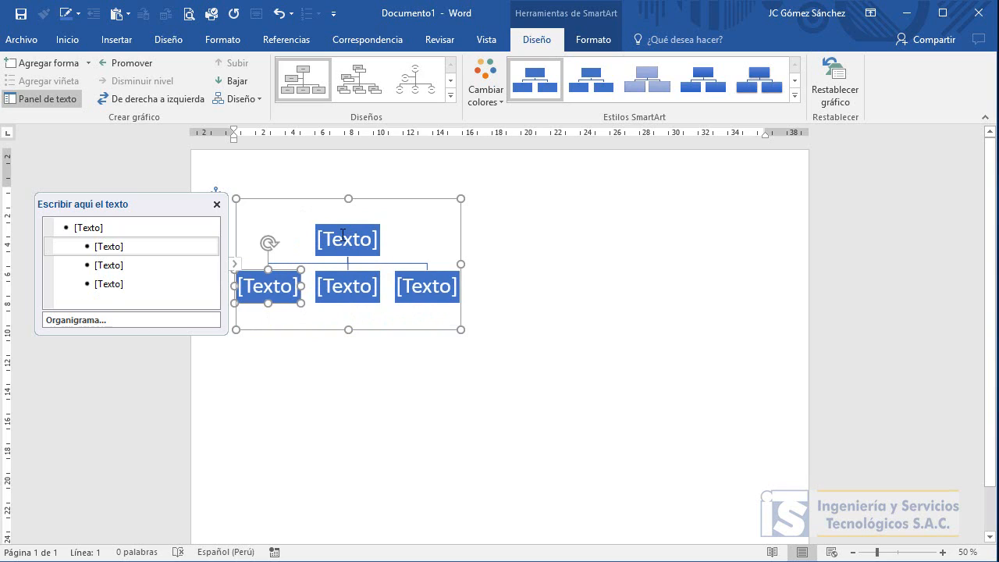
Label the top shape of the chart RBS P1.
click(340, 232)
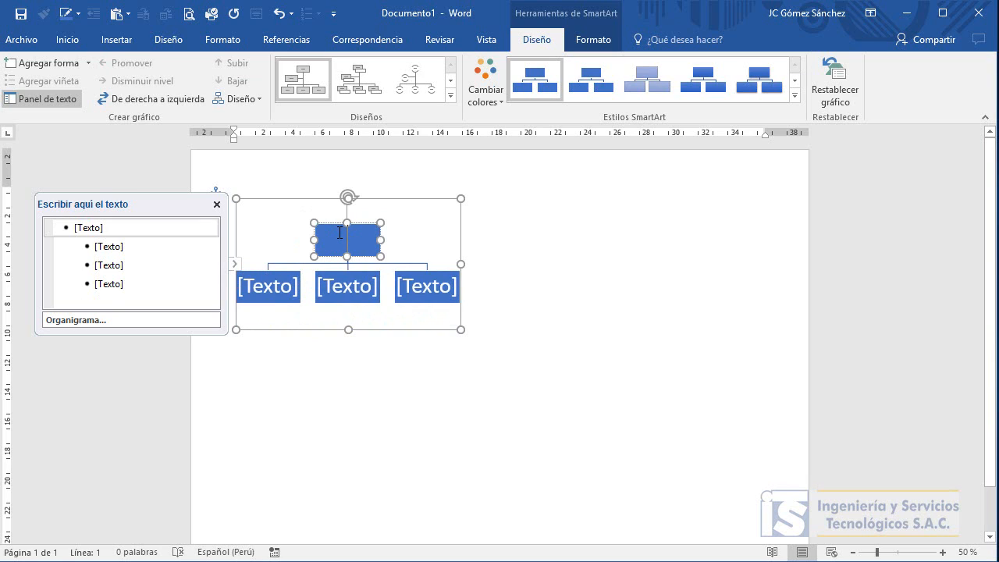
text(RBS)
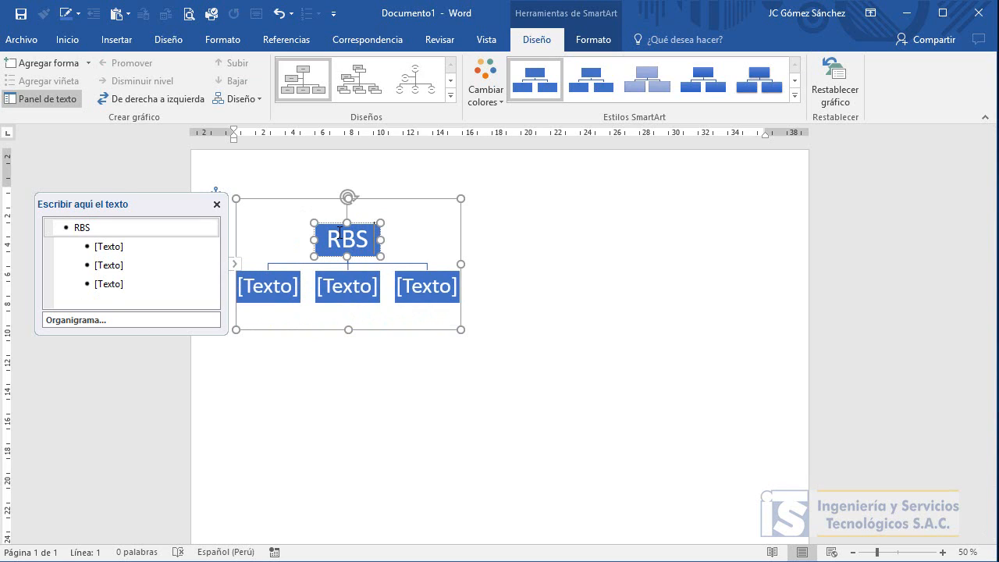
text( P)
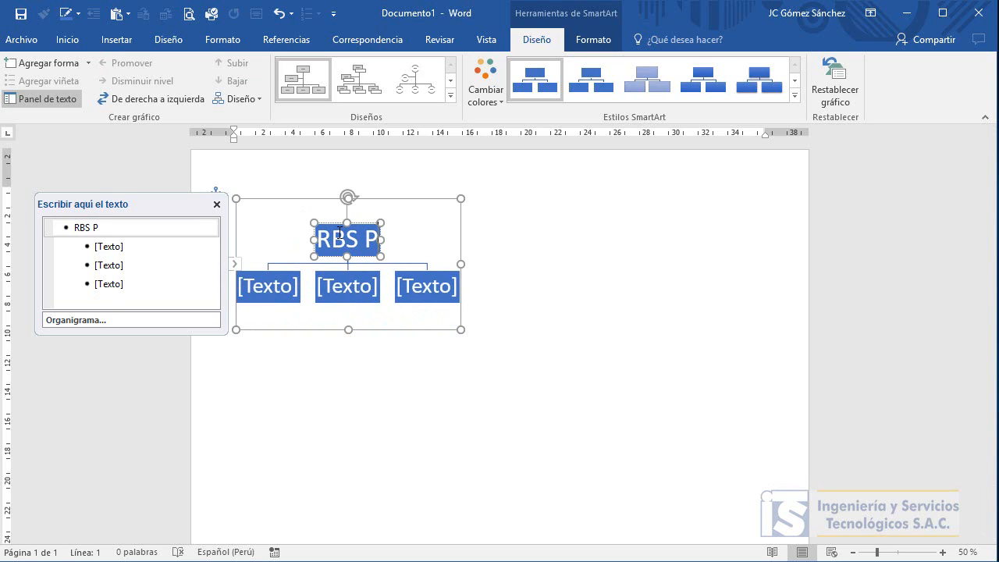
text(1)
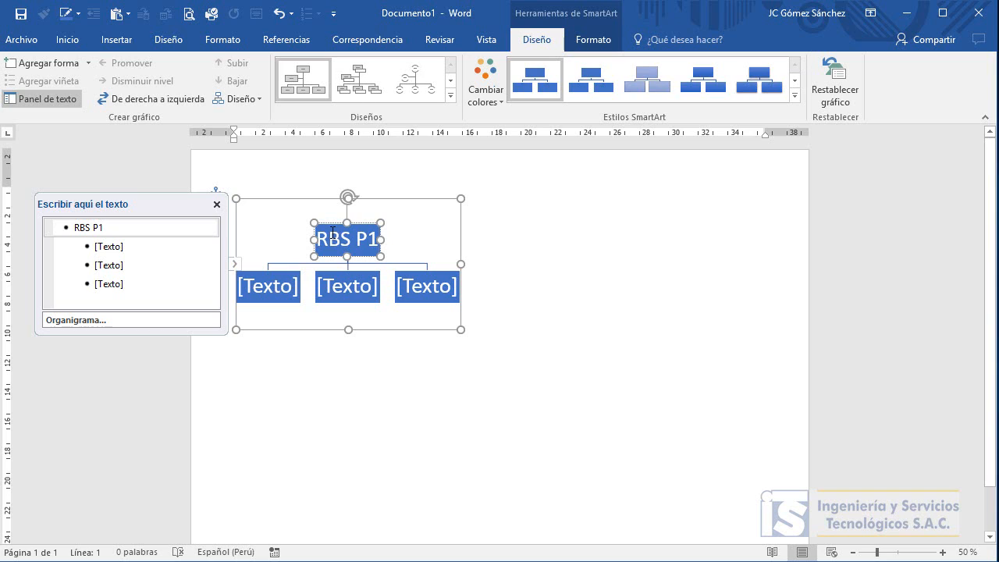
Label the three second-level shapes C1, C2 and C3.
click(269, 286)
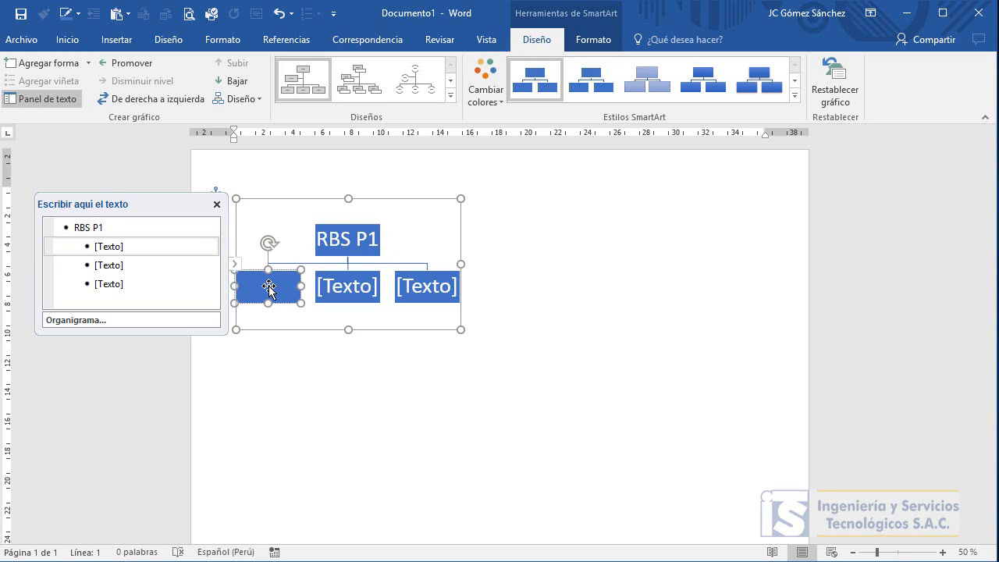
text(C1)
click(349, 286)
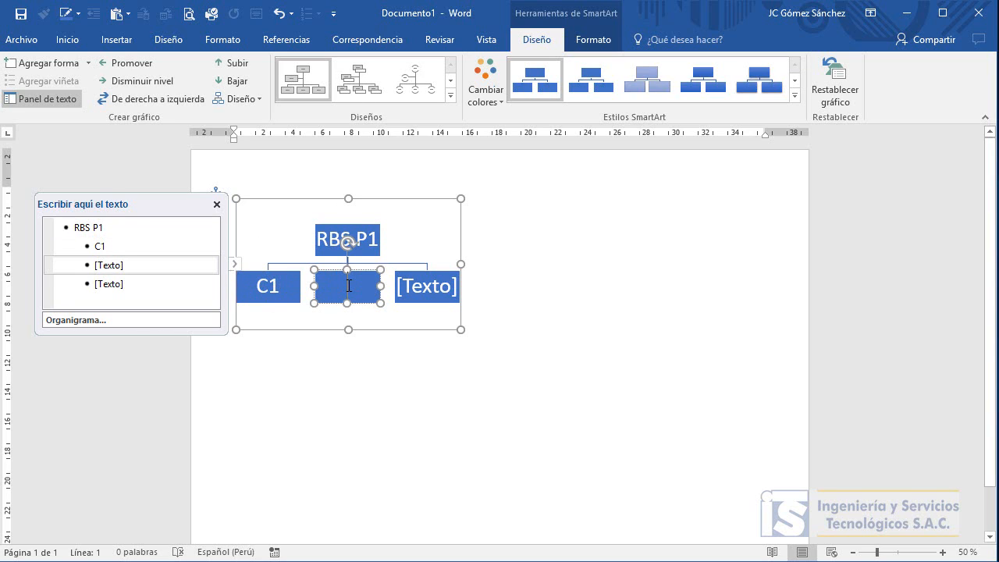
text(C1)
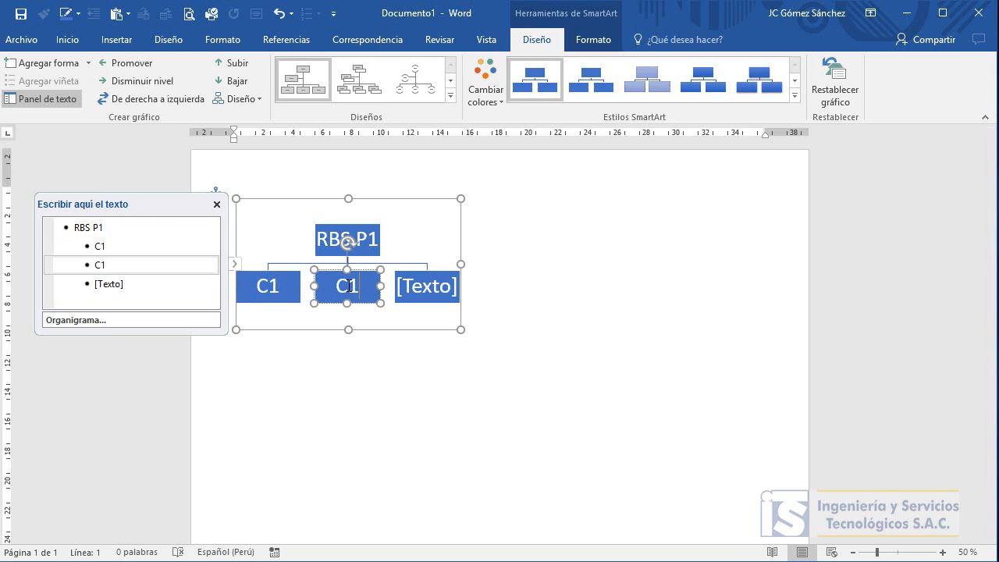
click(418, 287)
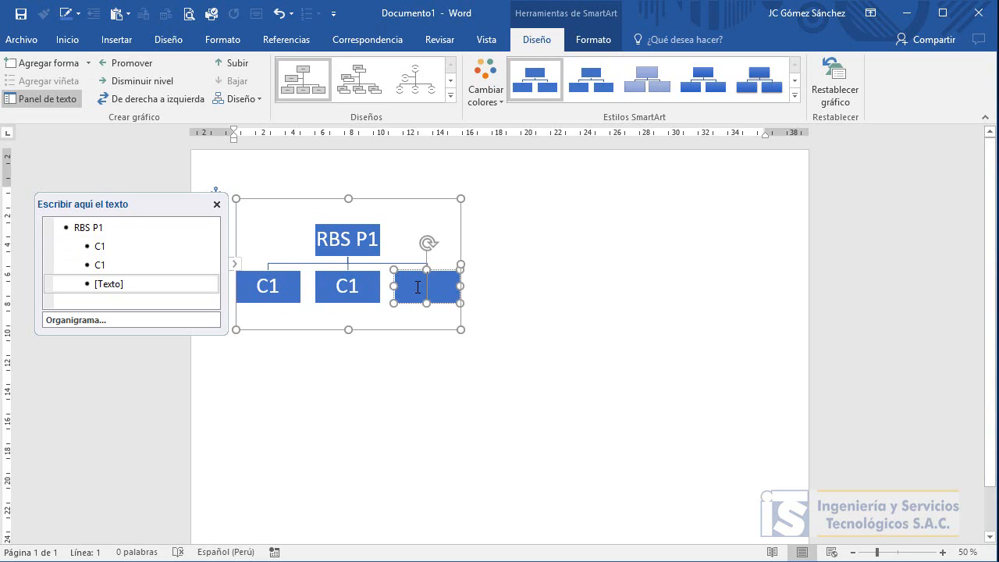
click(360, 289)
click(363, 286)
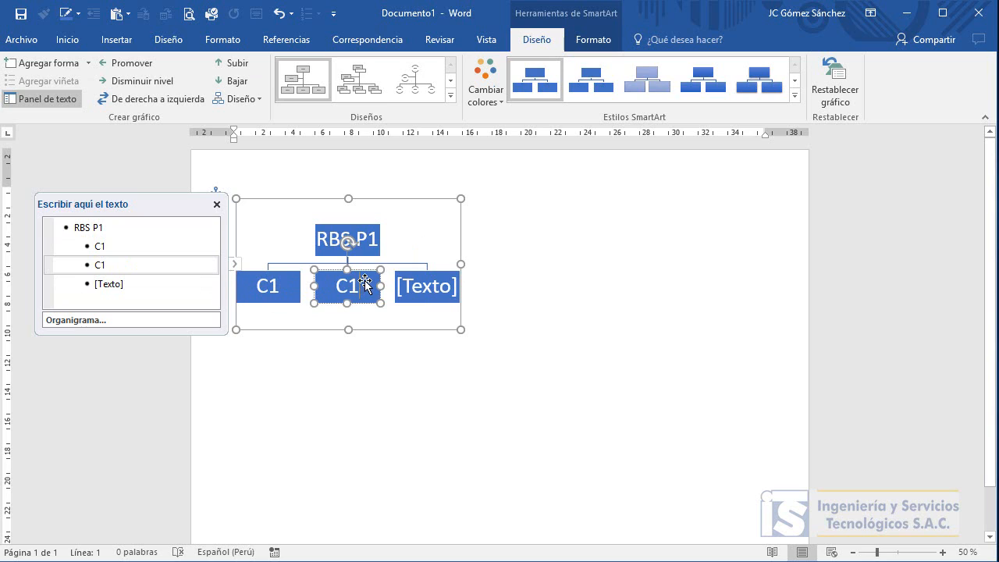
key(BackSpace)
text(2)
click(430, 291)
text(C3)
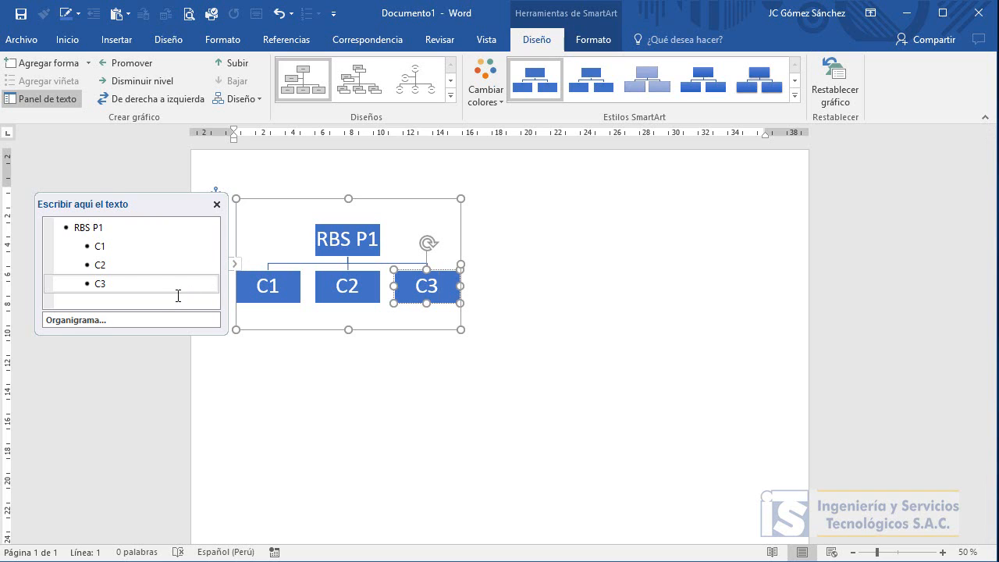
Add a fourth second-level entry after C3 in the text pane and label it C4.
click(139, 274)
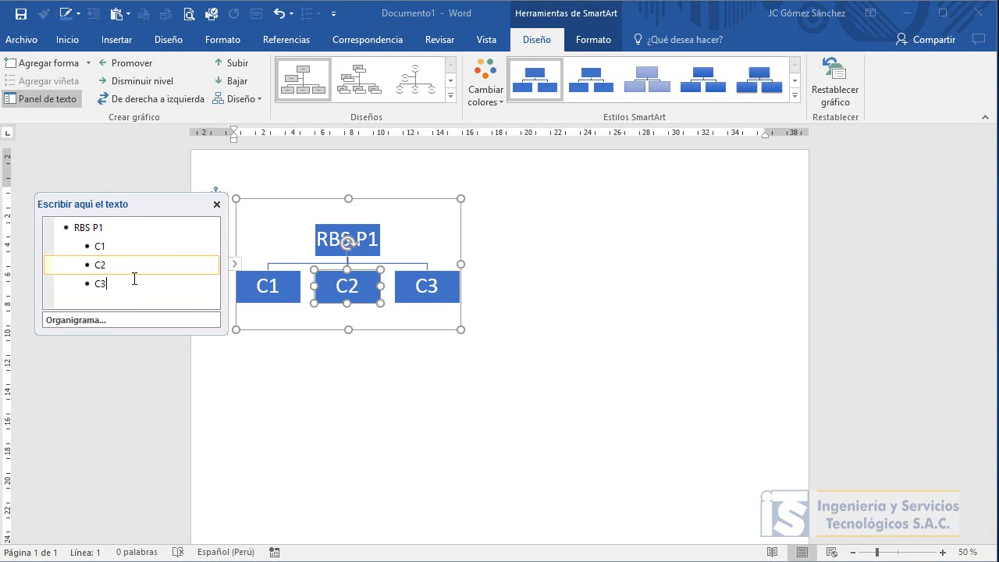
click(141, 277)
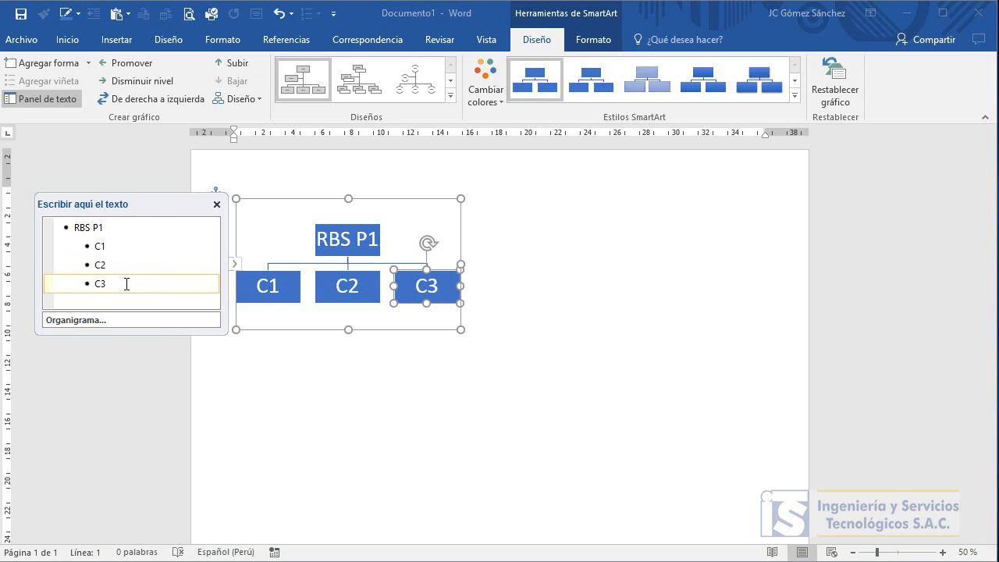
key(Return)
text(C4)
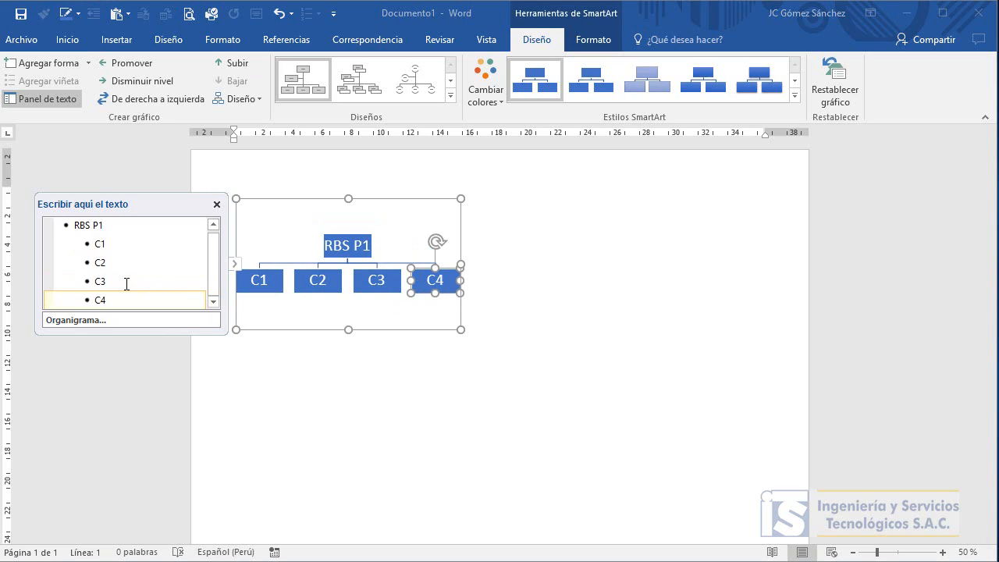
Add two subordinate shapes below the C1 shape.
click(104, 243)
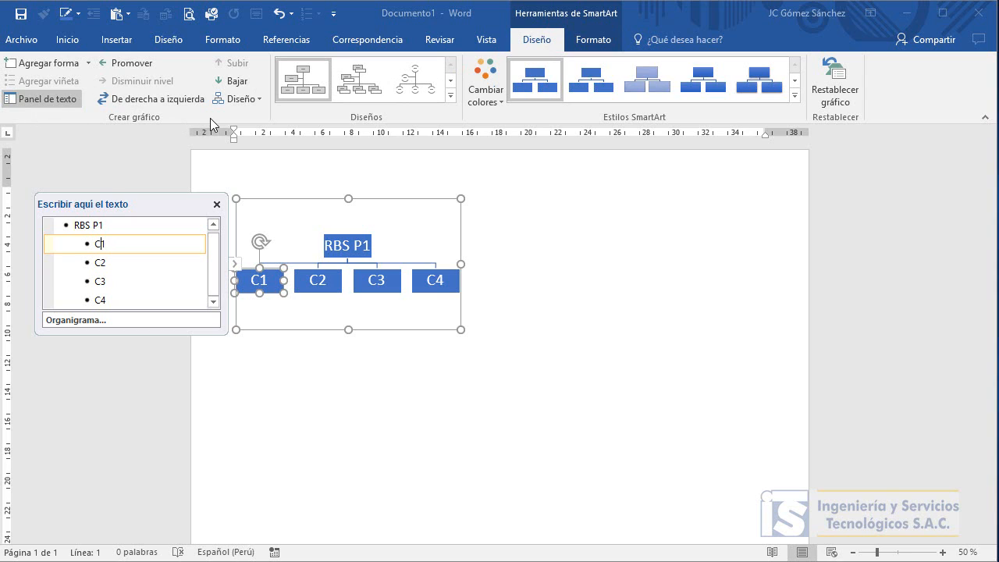
click(52, 100)
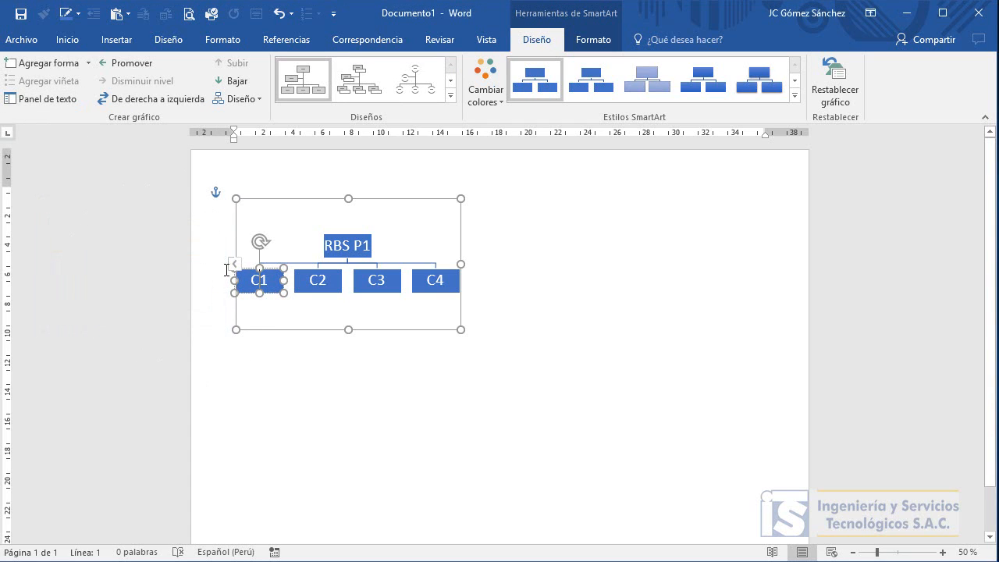
click(52, 99)
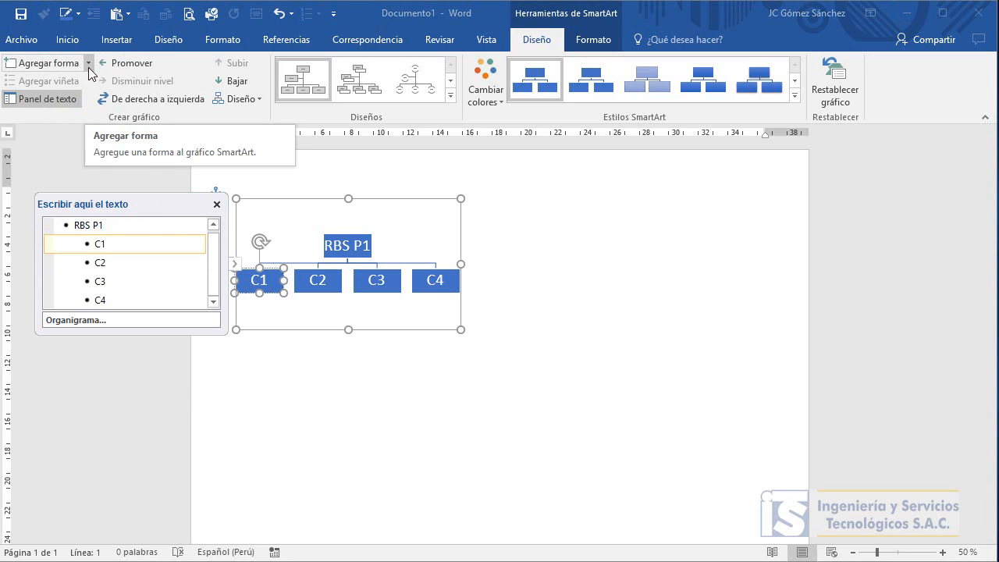
click(88, 68)
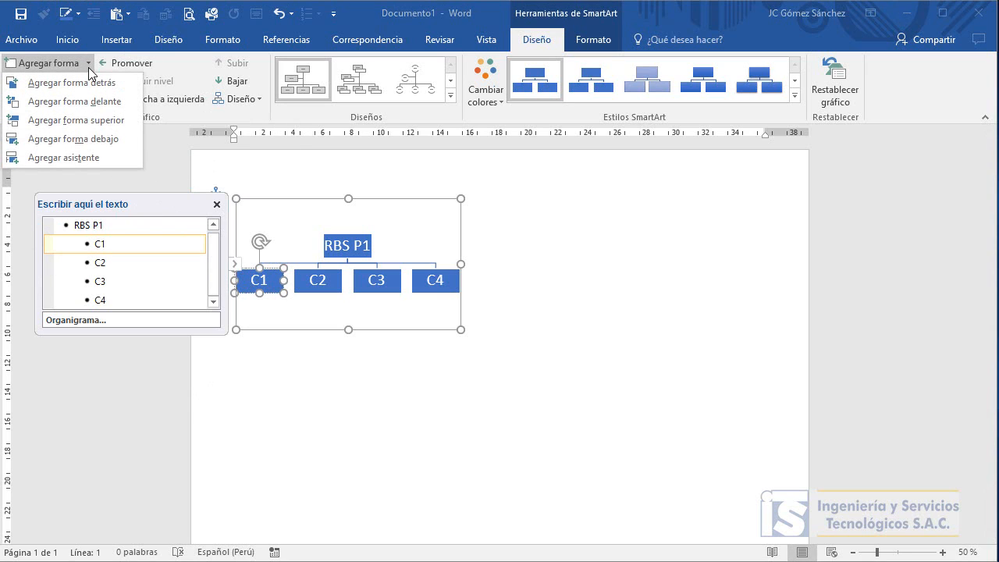
click(69, 138)
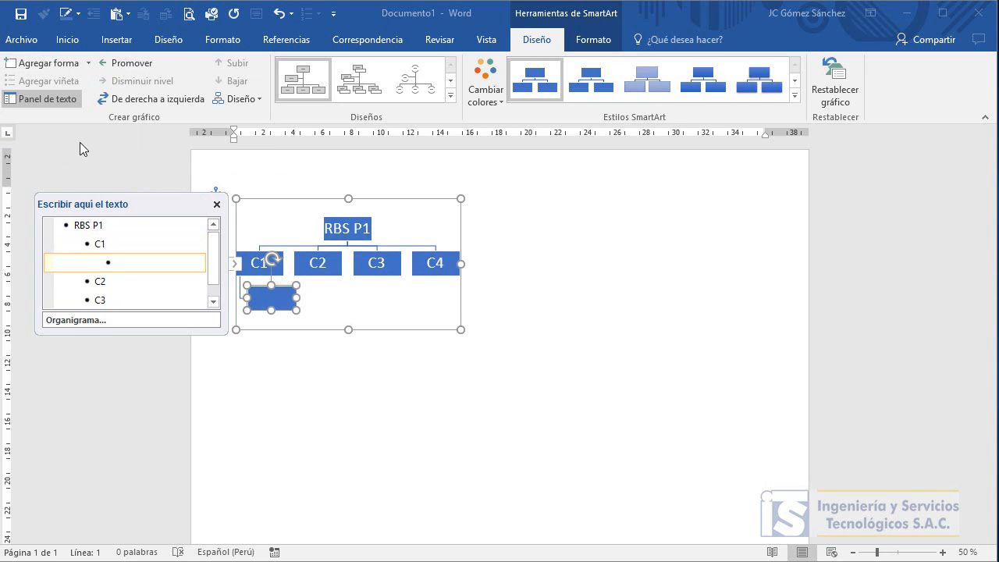
click(39, 64)
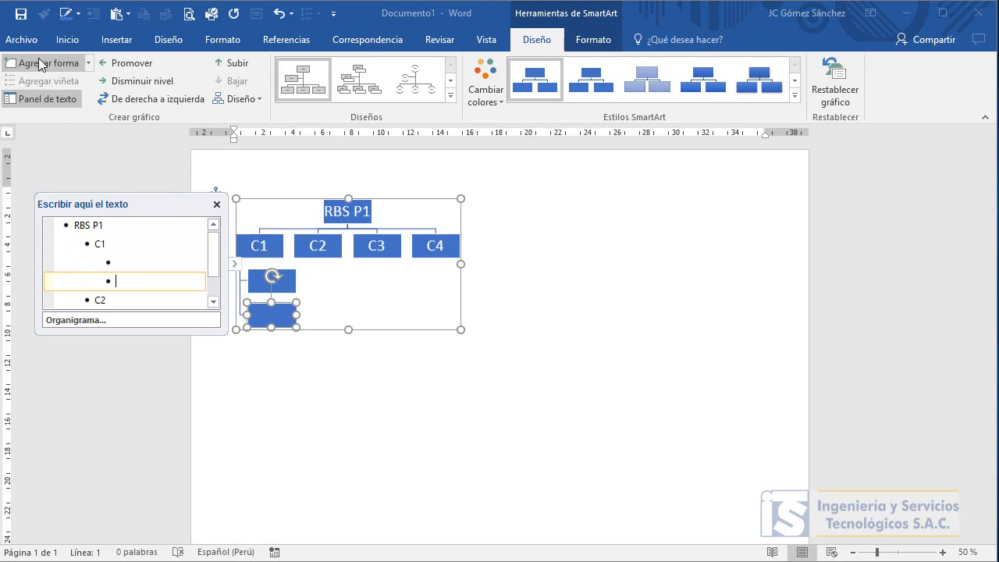
Label the two shapes under C1 as R1 and R2.
click(260, 279)
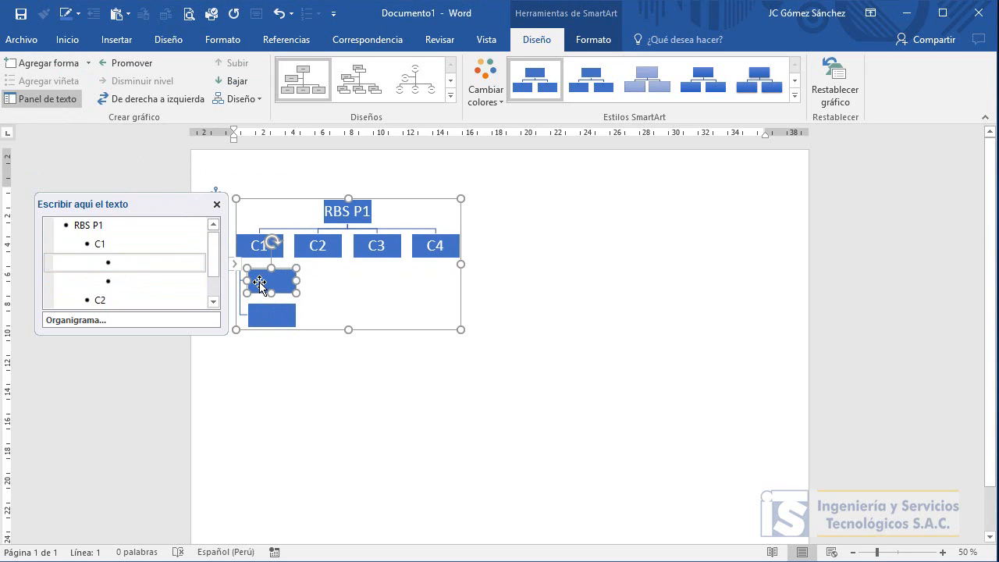
text(R1)
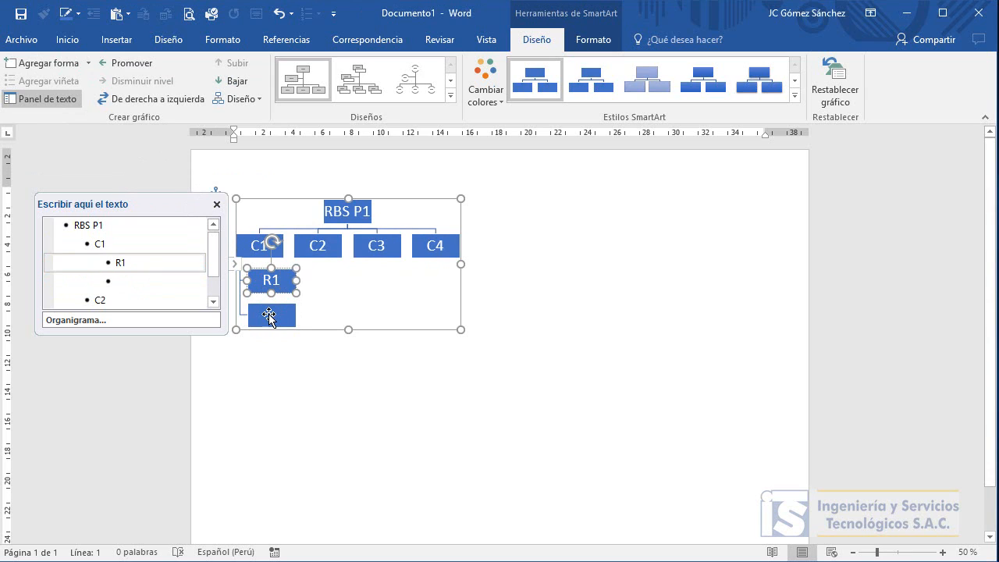
click(268, 315)
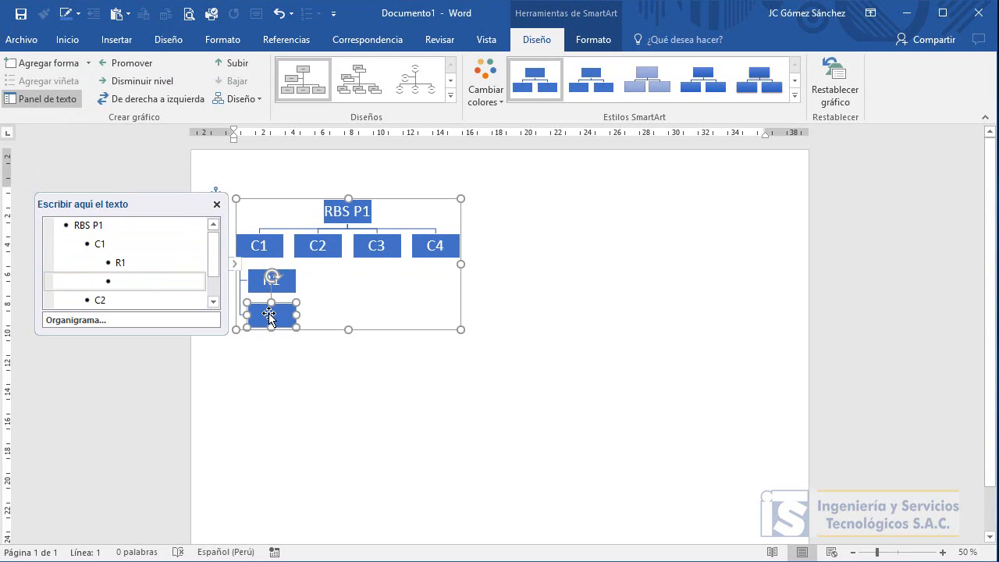
text(R2)
Add a subordinate shape below C2 and label it R1.
click(322, 247)
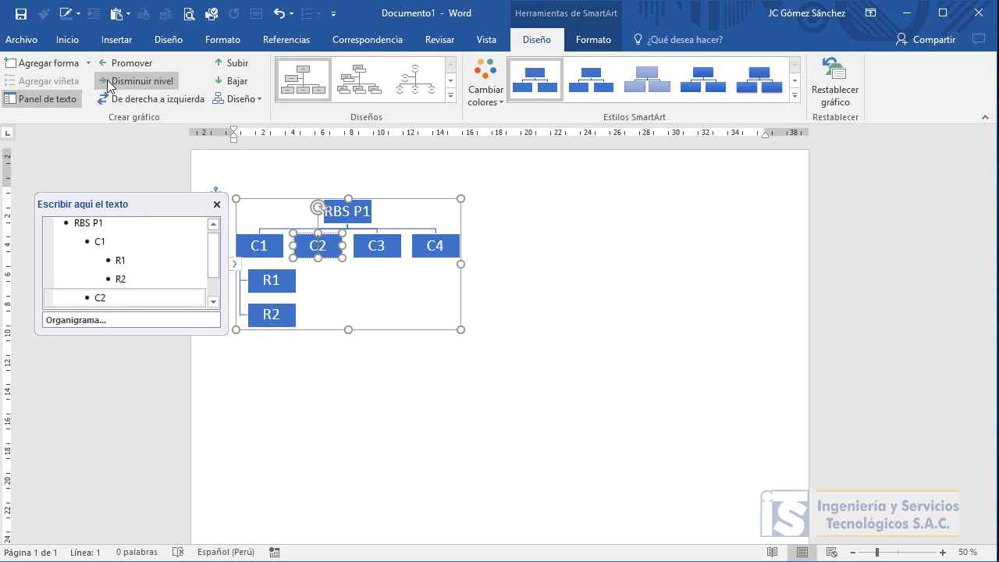
click(47, 62)
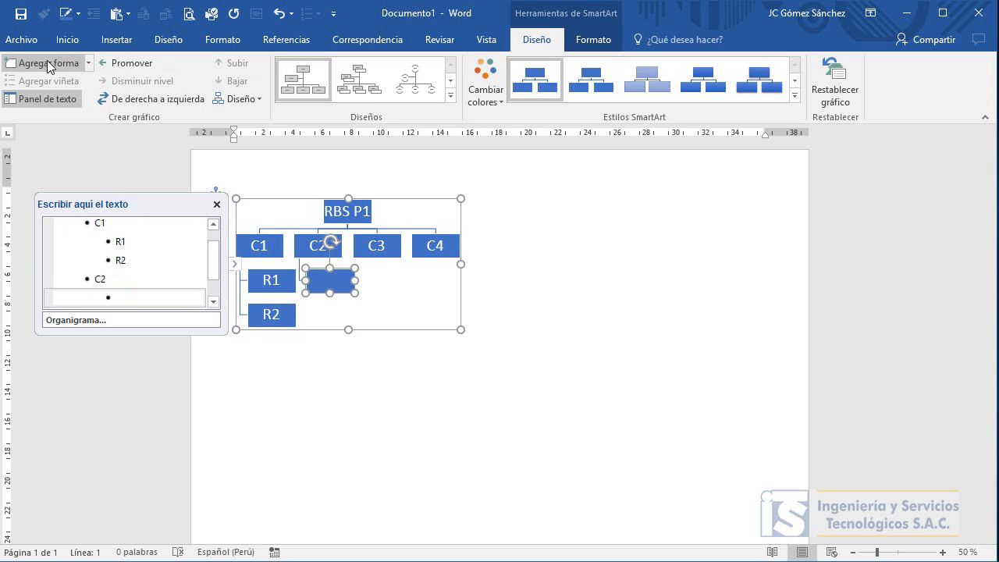
text(R1)
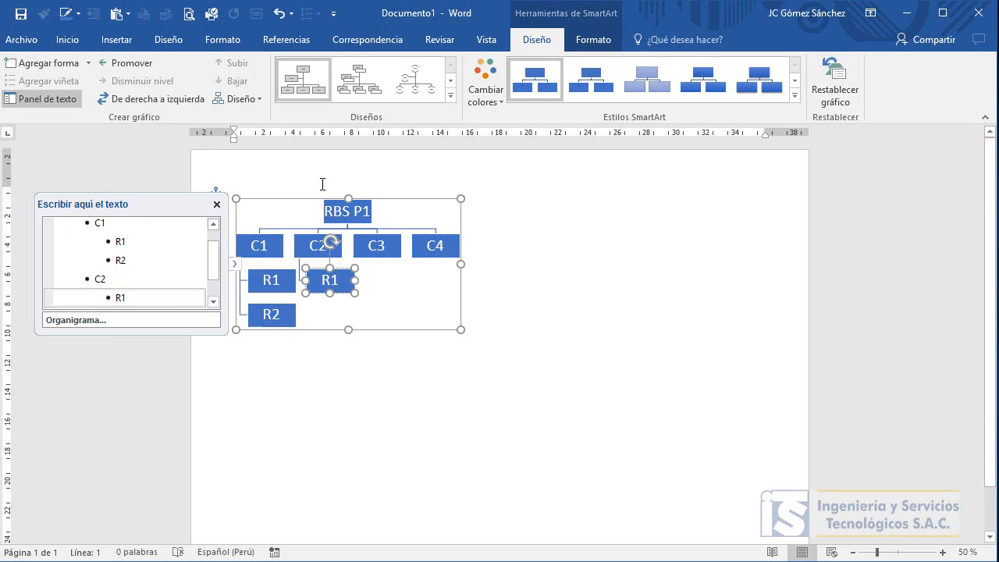
Add three subordinate shapes below the C3 shape.
click(391, 239)
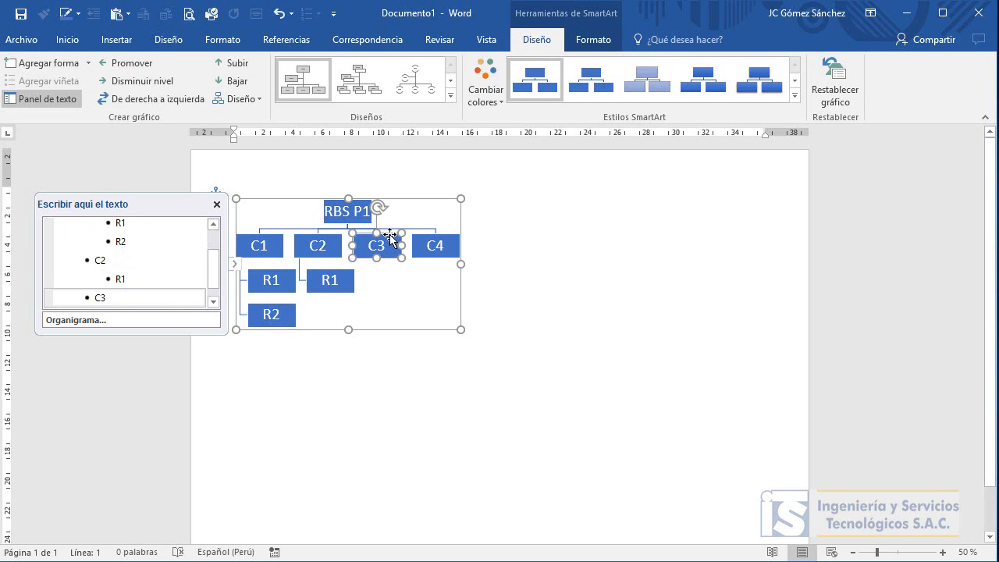
click(52, 61)
click(52, 61)
click(53, 60)
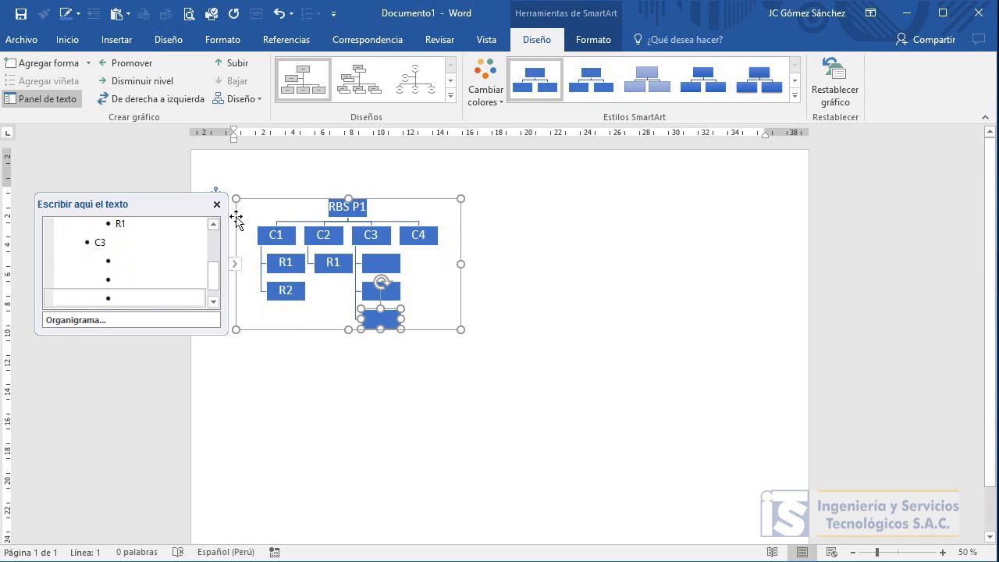
Add two subordinate shapes below the C4 shape.
click(417, 233)
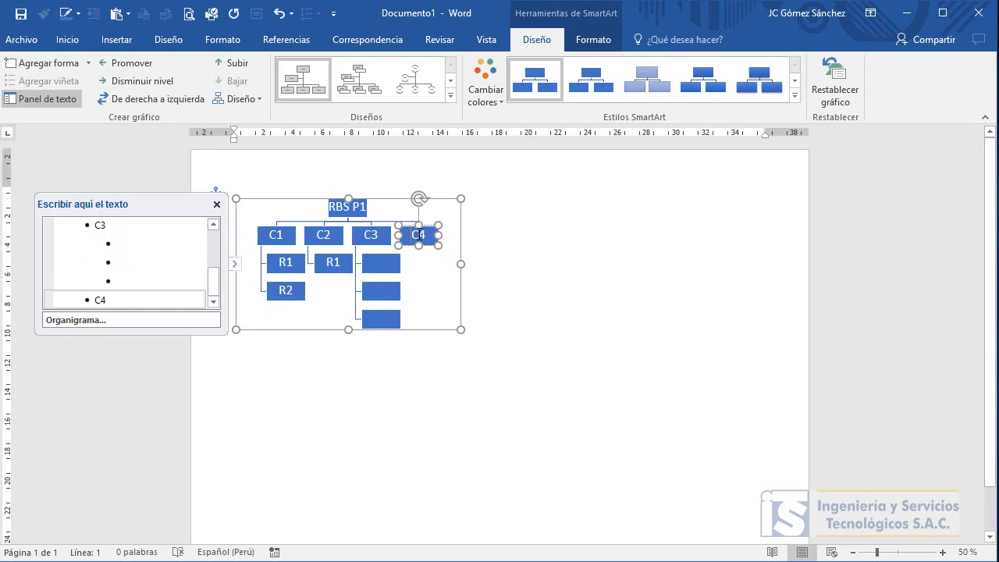
click(58, 63)
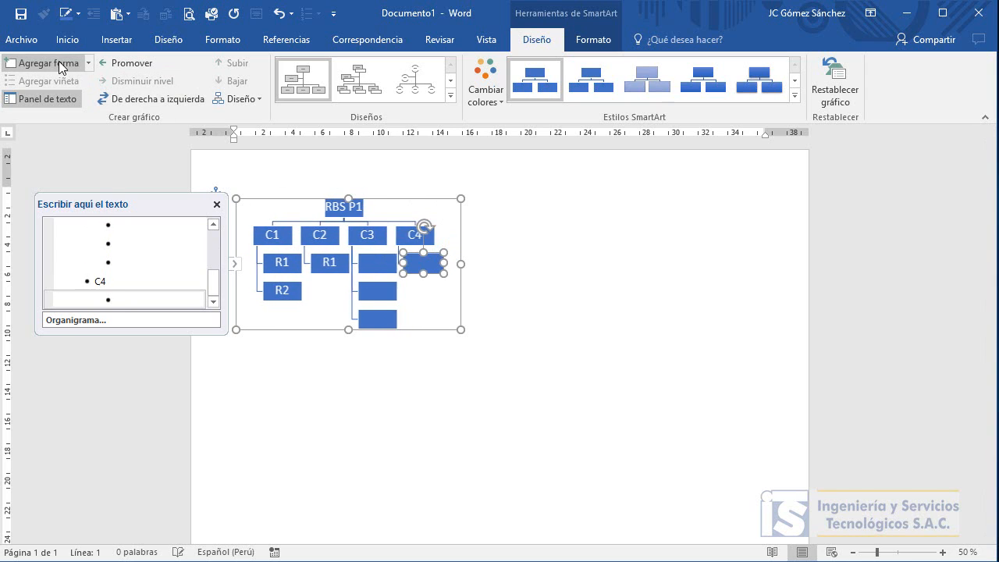
click(58, 64)
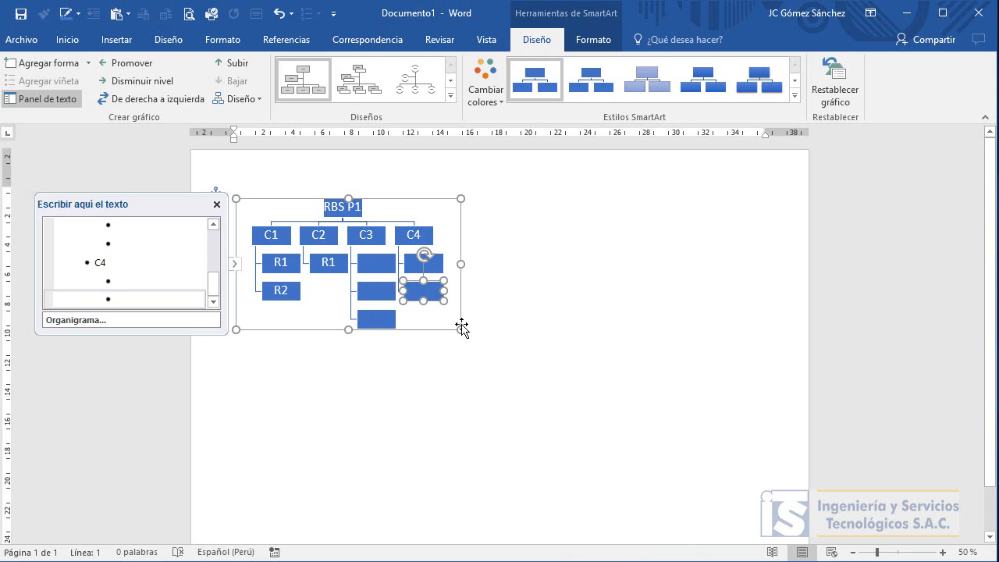
Enlarge the SmartArt graphic to span the page width.
drag(461, 328, 750, 530)
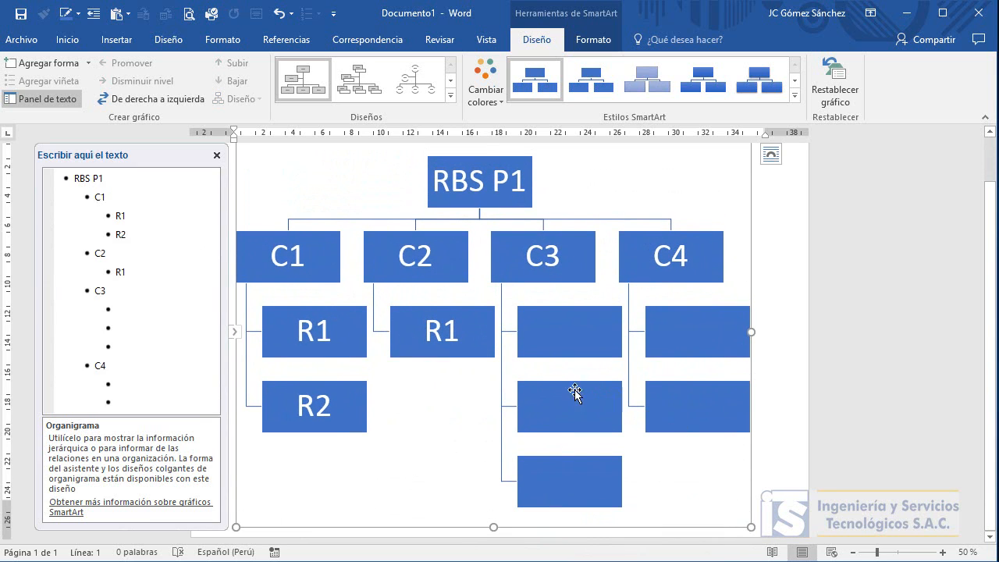
scroll(563, 386, up, 1)
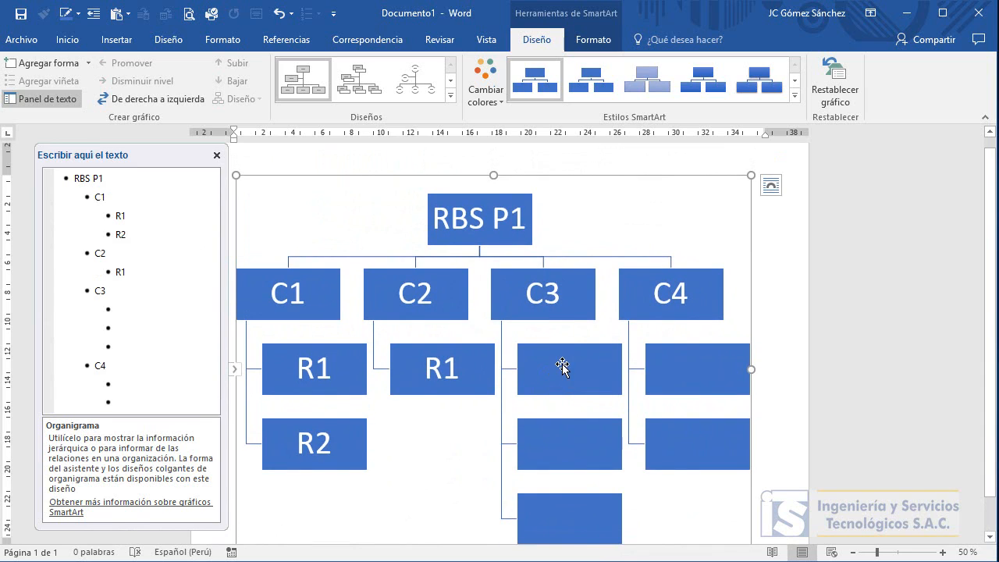
Label the three shapes under C3 as R1, R2 and R3.
click(556, 368)
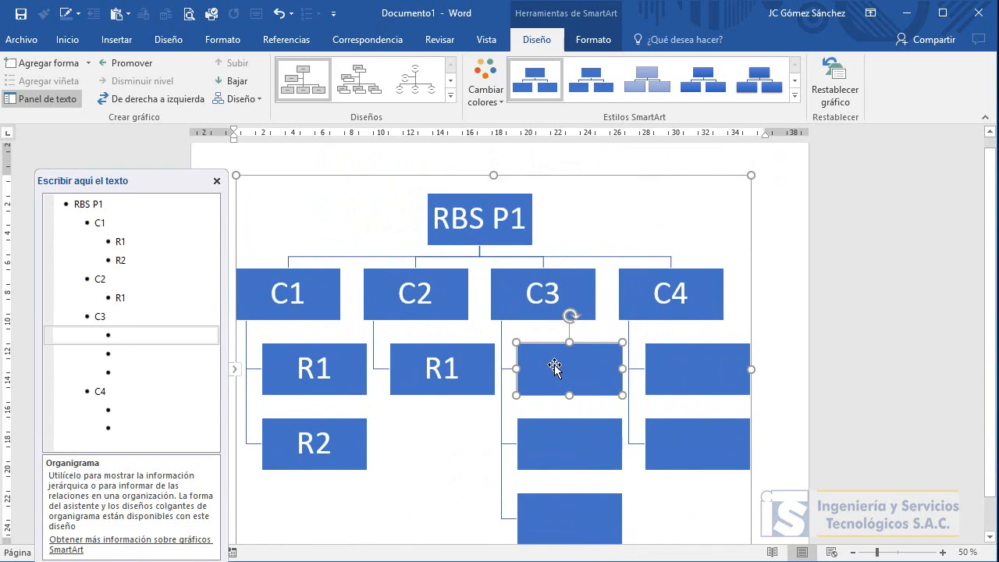
text(R1)
click(563, 434)
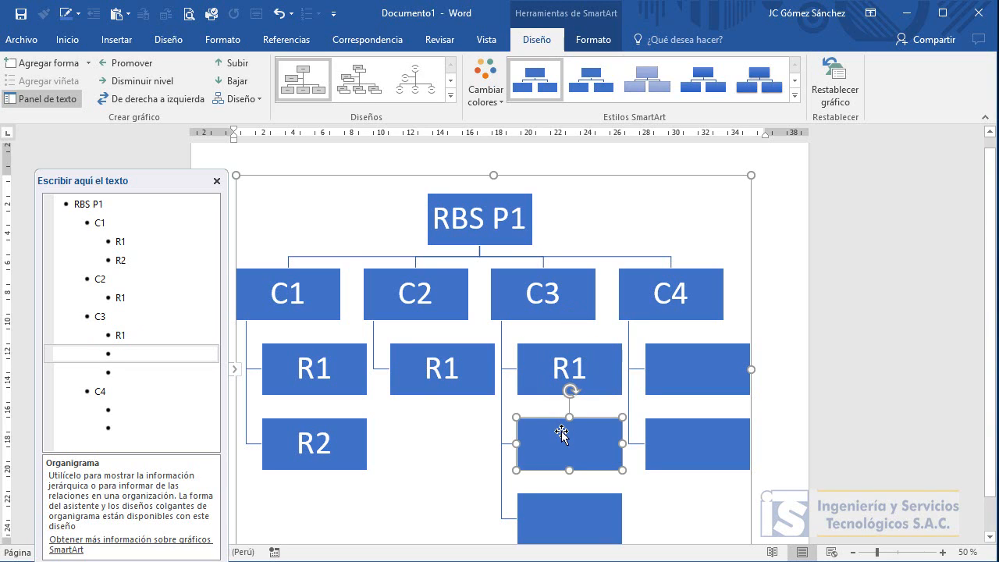
text(R2)
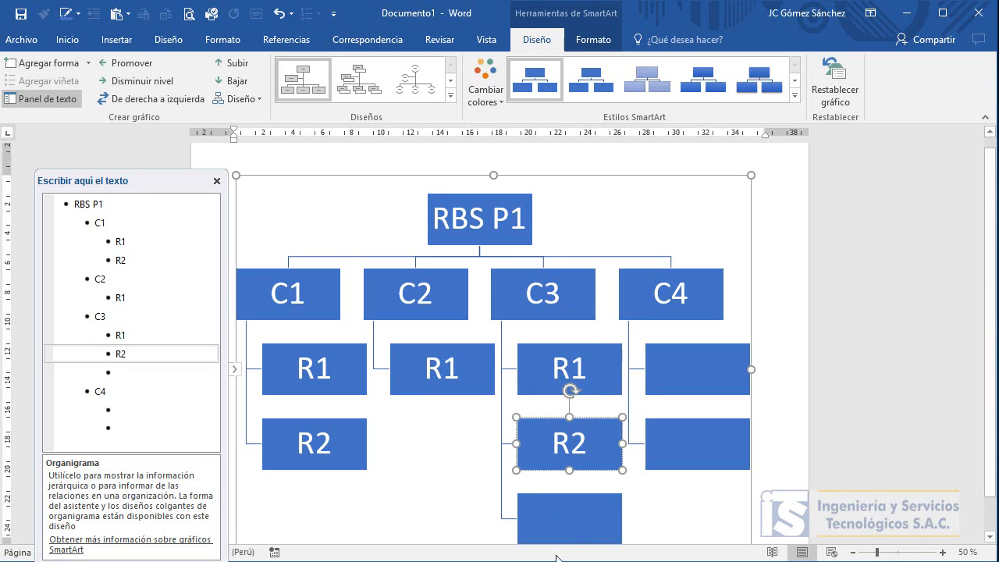
click(568, 517)
text(R3)
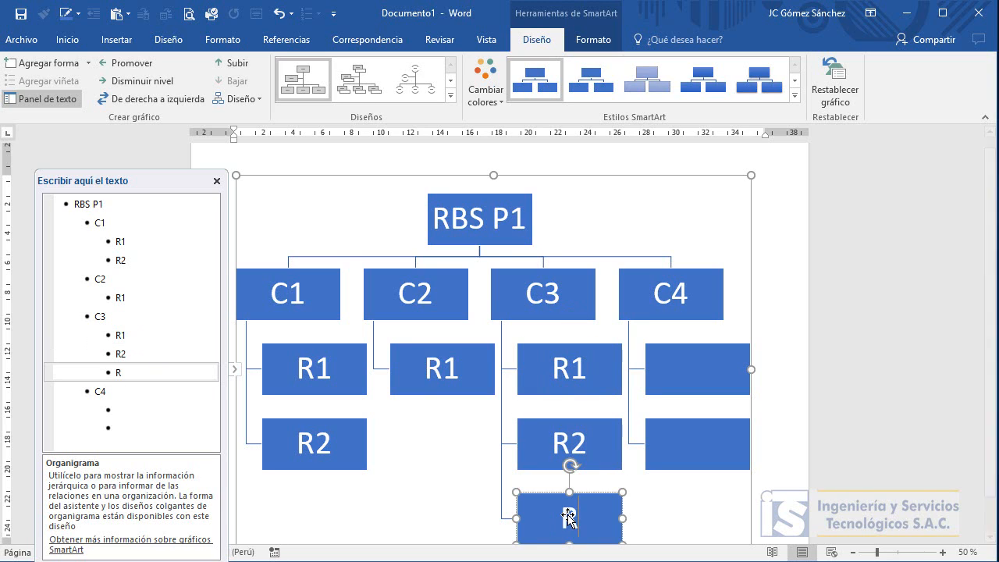
Label the two shapes under C4 as R1 and R2.
click(683, 380)
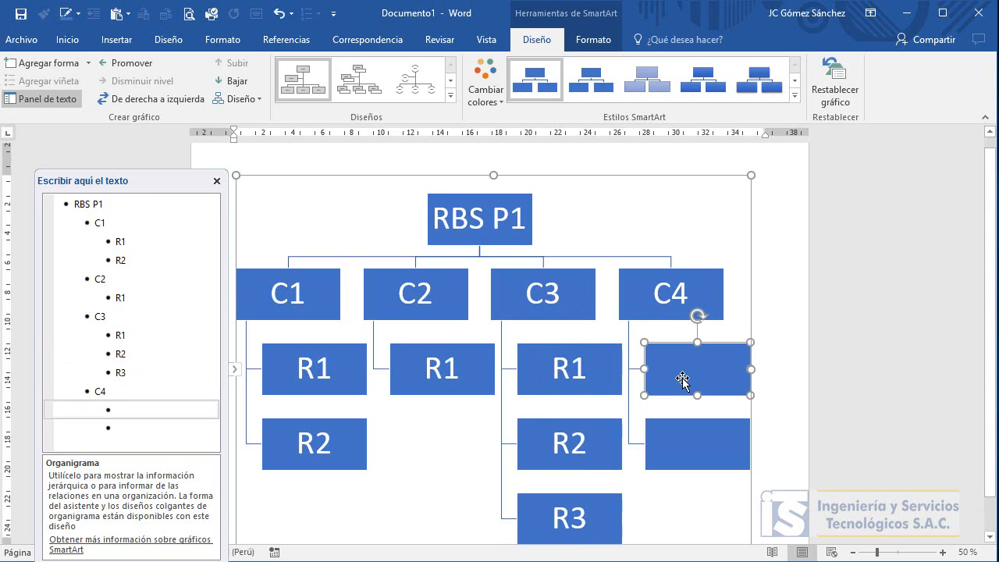
text(R1)
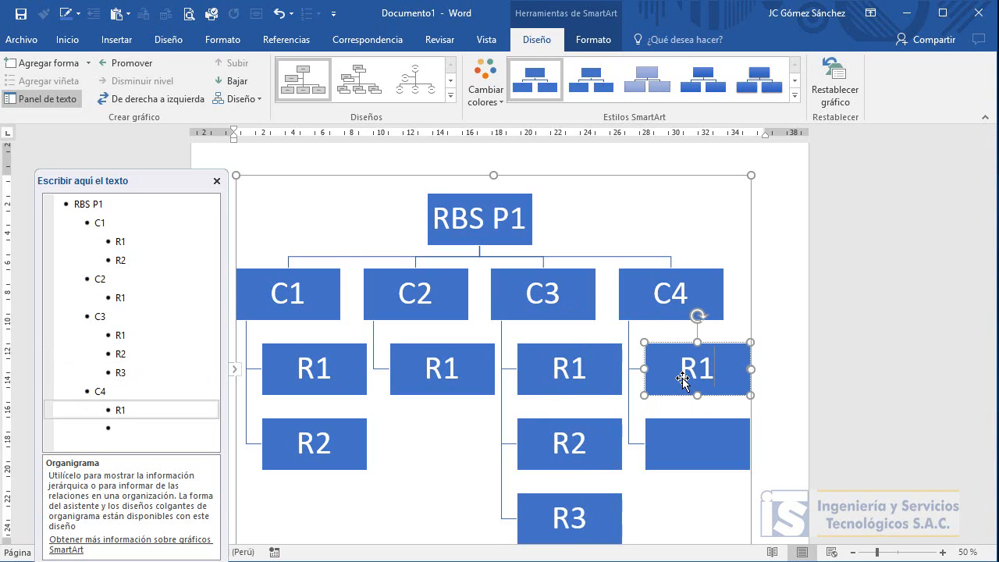
click(686, 439)
text(R2)
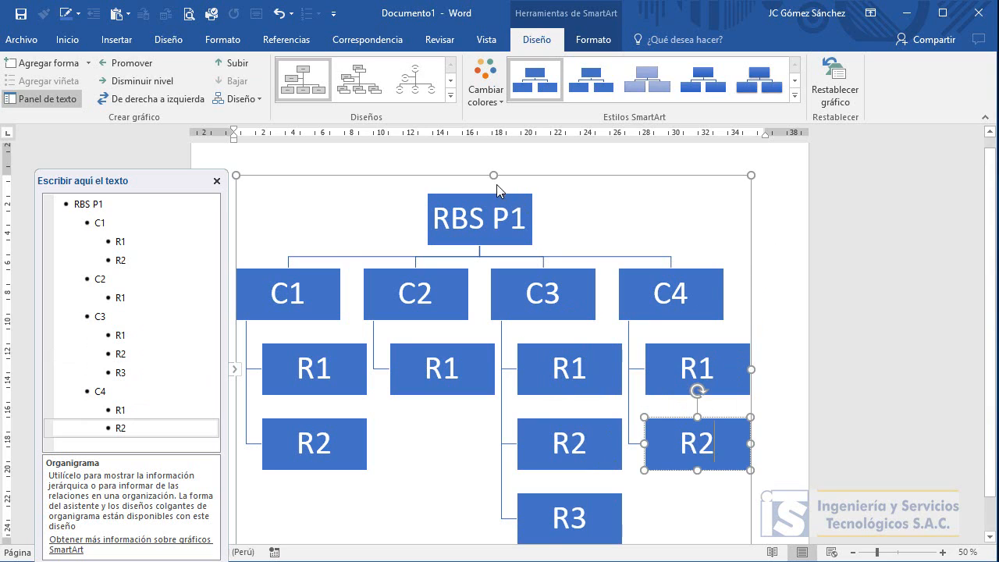
Try switching the C3 branch layout to Left Hanging, then set it to Right Hanging.
click(560, 277)
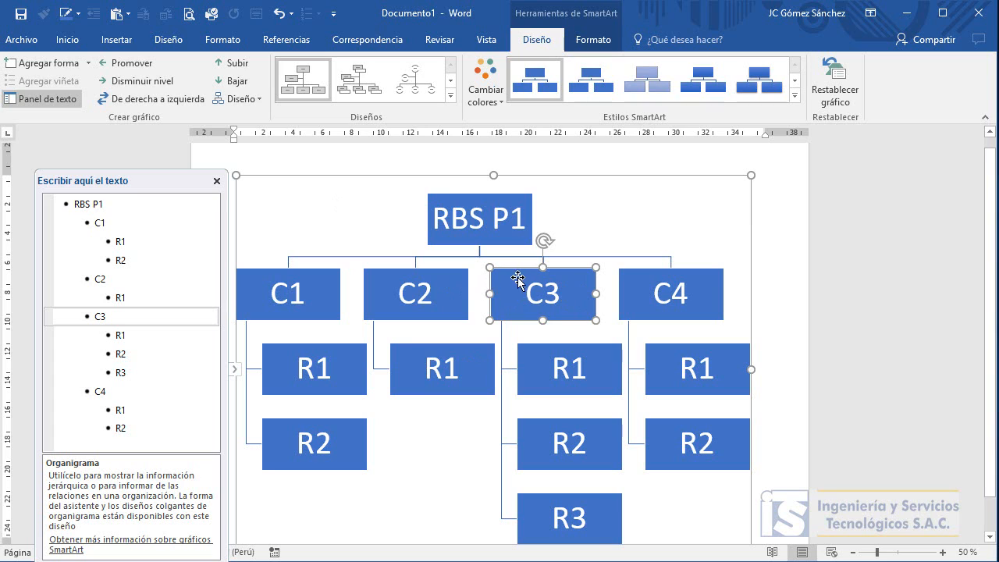
click(260, 104)
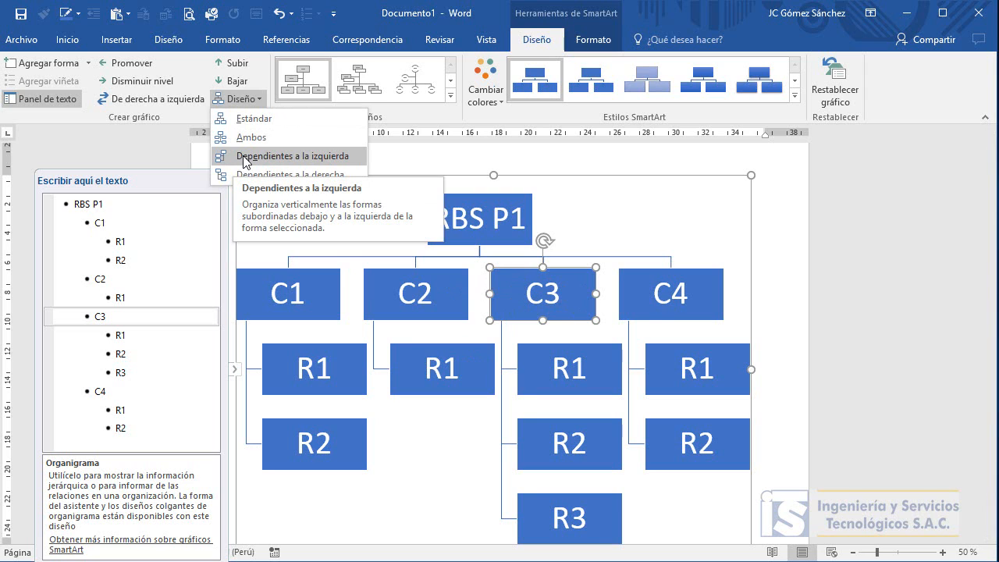
click(251, 158)
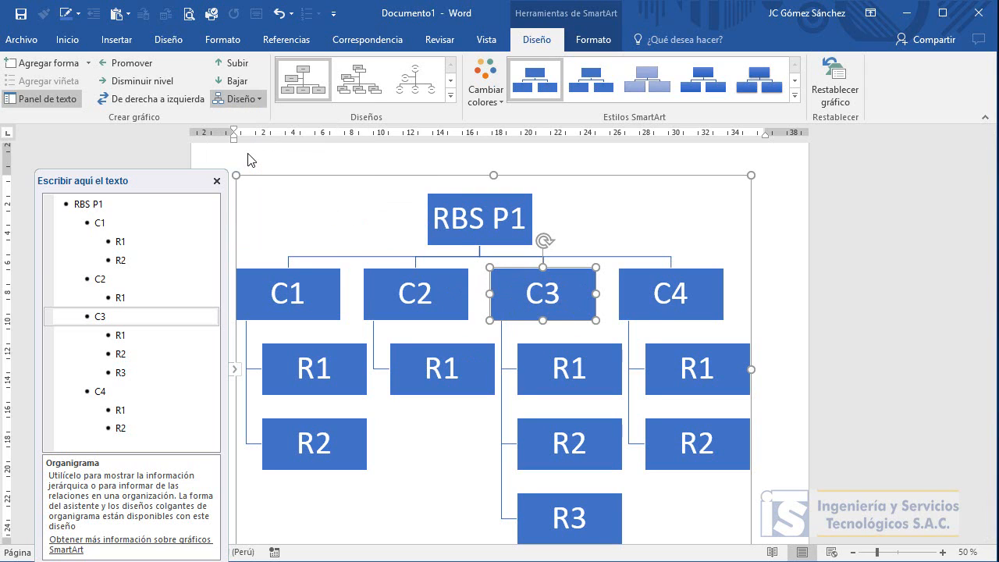
click(244, 99)
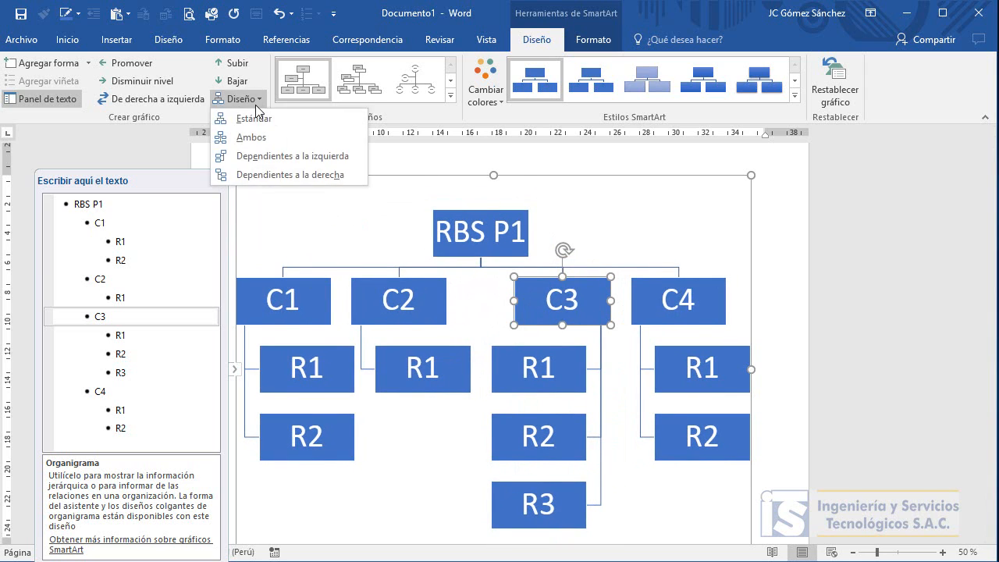
click(238, 178)
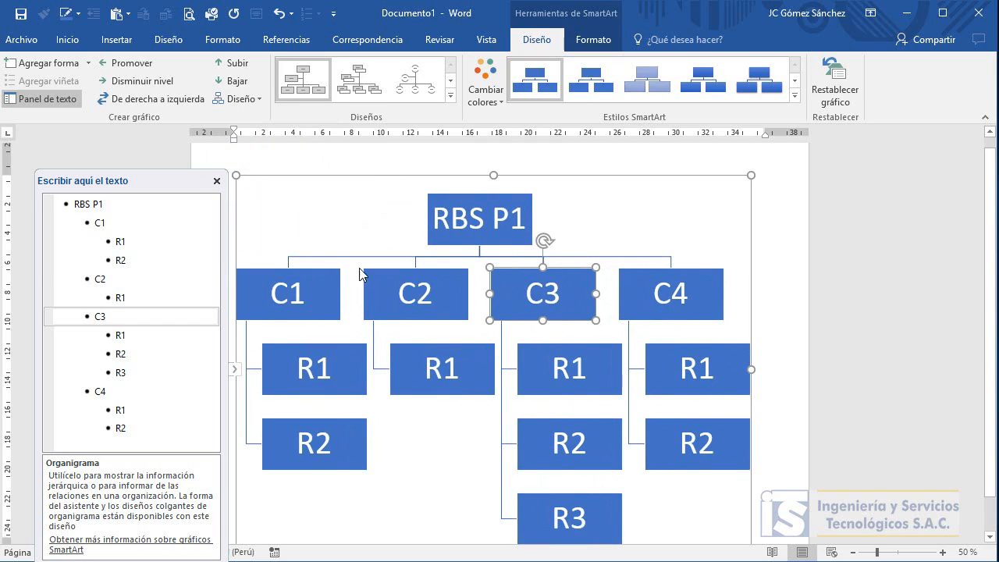